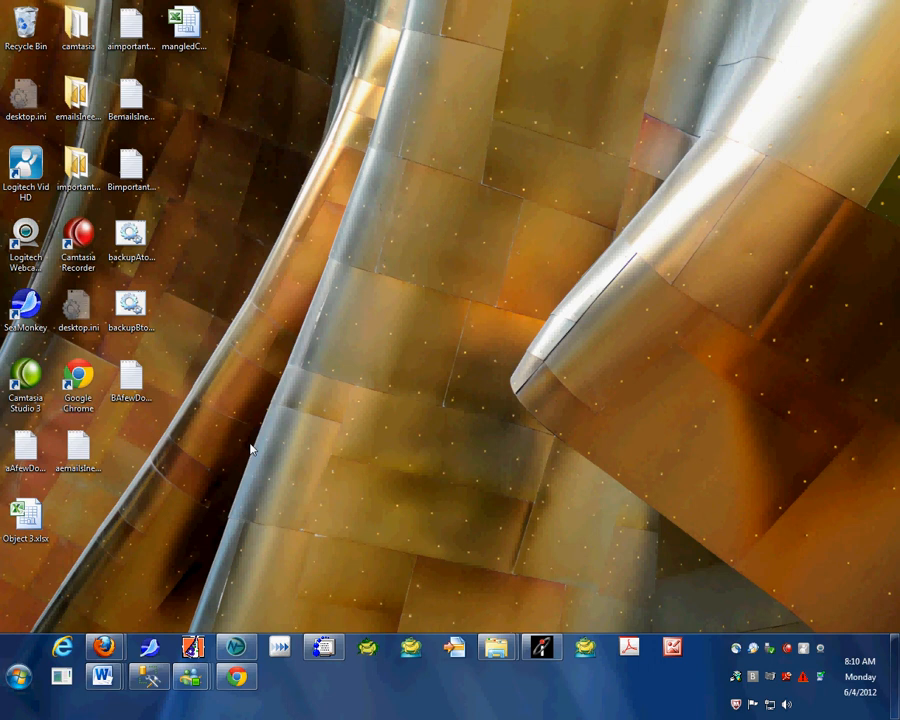
pyautogui.click(64, 650)
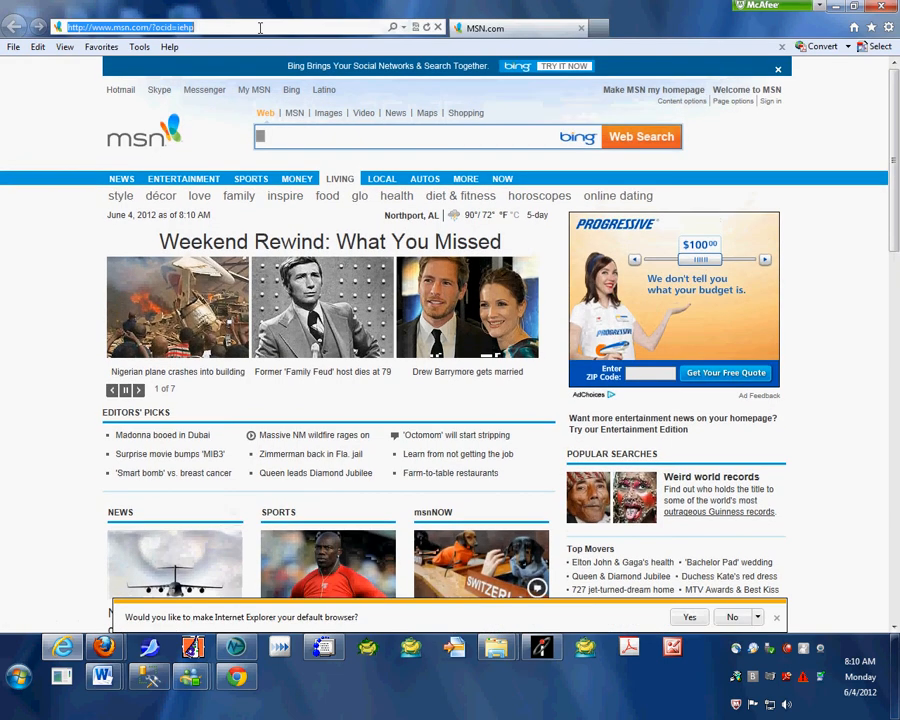
pyautogui.write('wwww')
pyautogui.press('BackSpace')
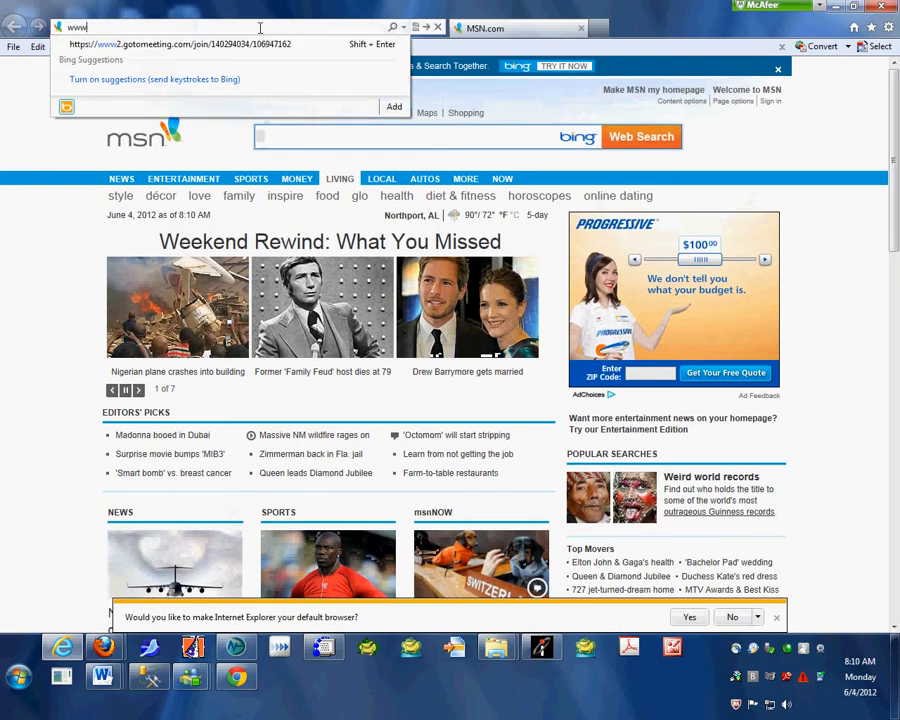
pyautogui.write('.google.com/')
pyautogui.press('Return')
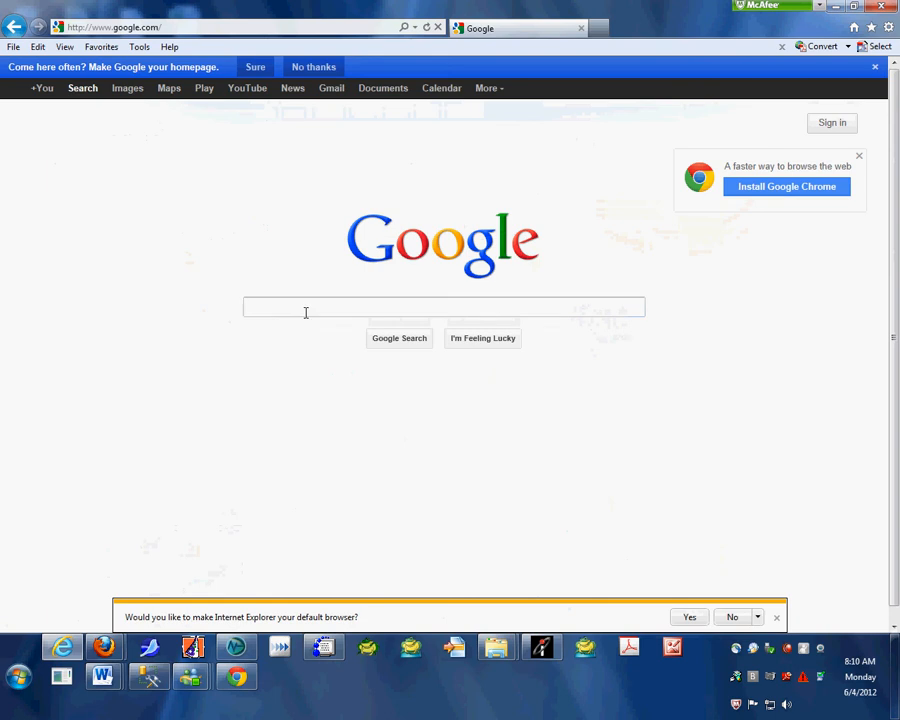
# Search Google for "filezill" and open the FileZilla project homepage from the results
pyautogui.click(304, 309)
pyautogui.write('f')
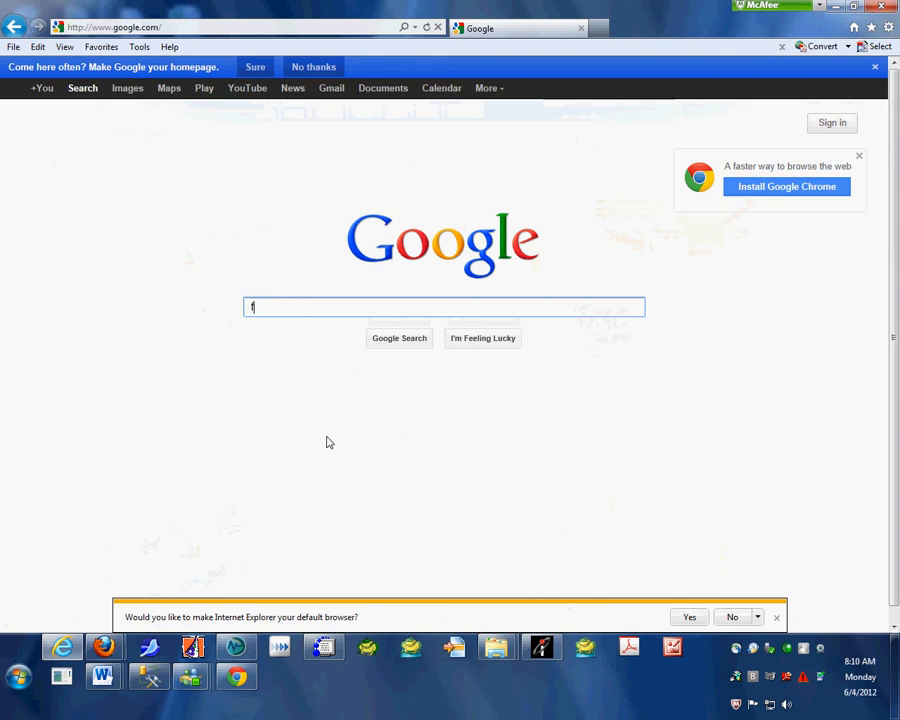
pyautogui.write('ilezill')
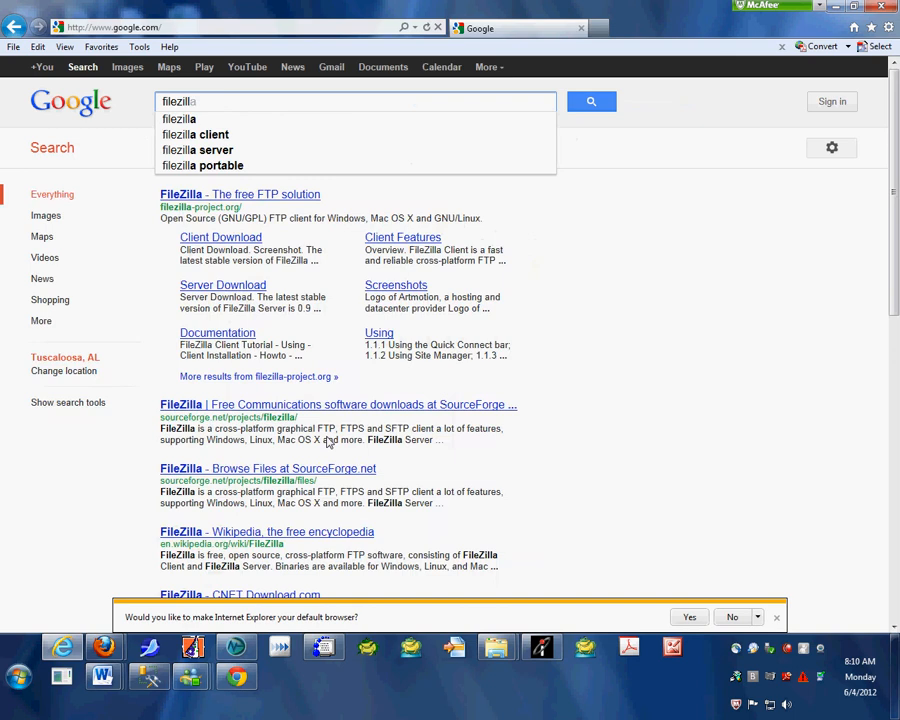
pyautogui.press('Return')
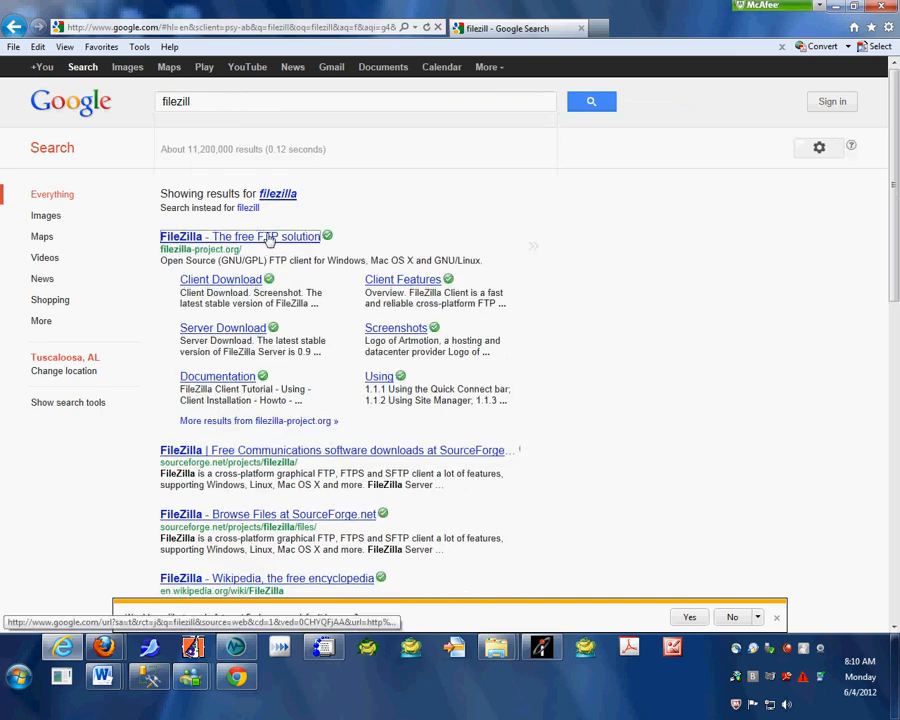
pyautogui.click(265, 237)
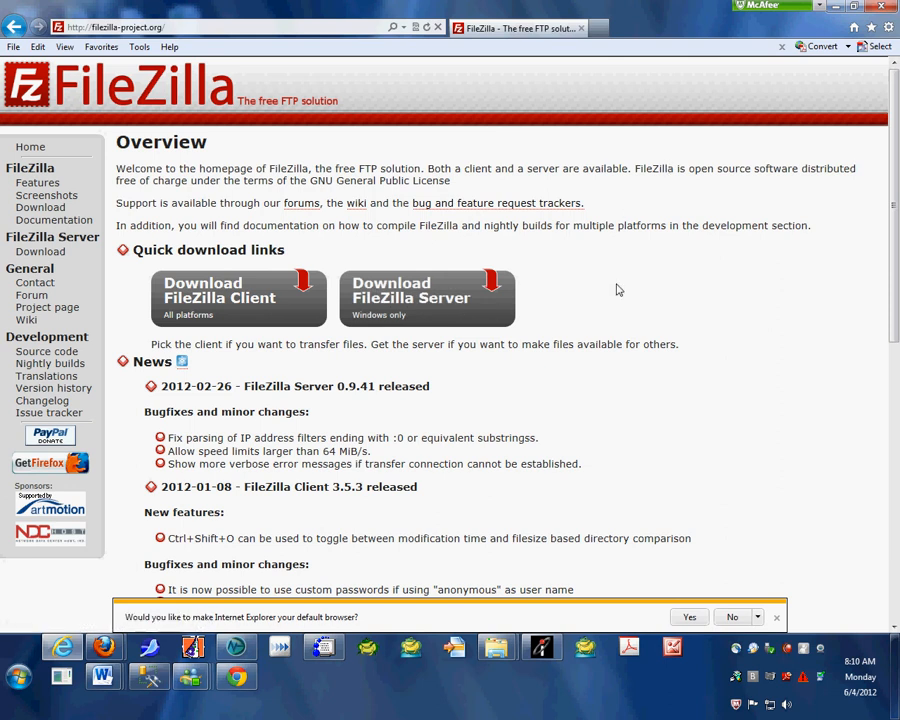
# Close the browser and launch the installed FileZilla FTP client
pyautogui.click(884, 12)
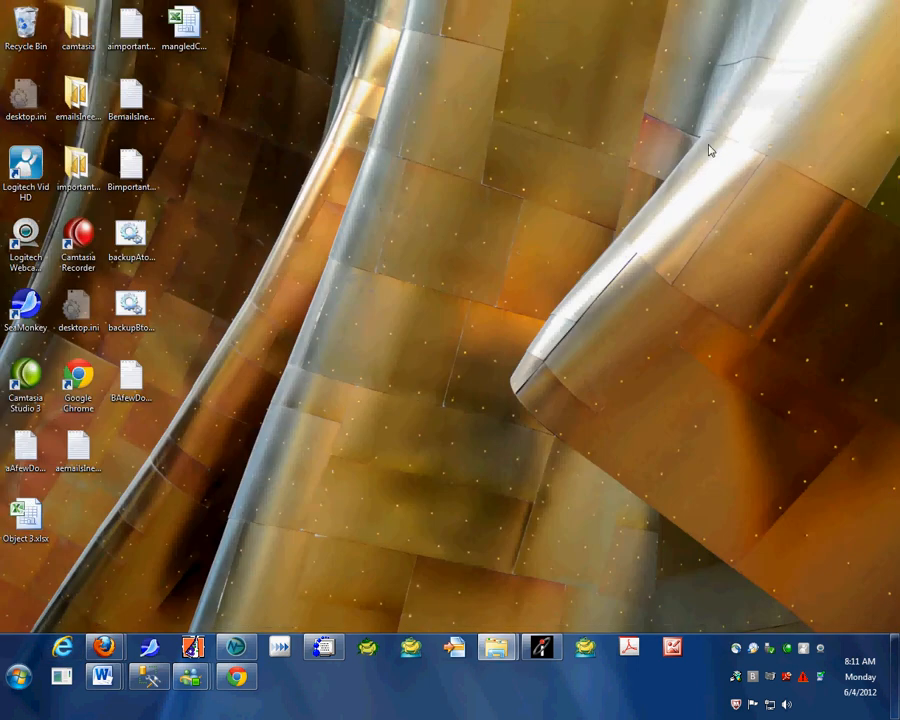
pyautogui.click(16, 672)
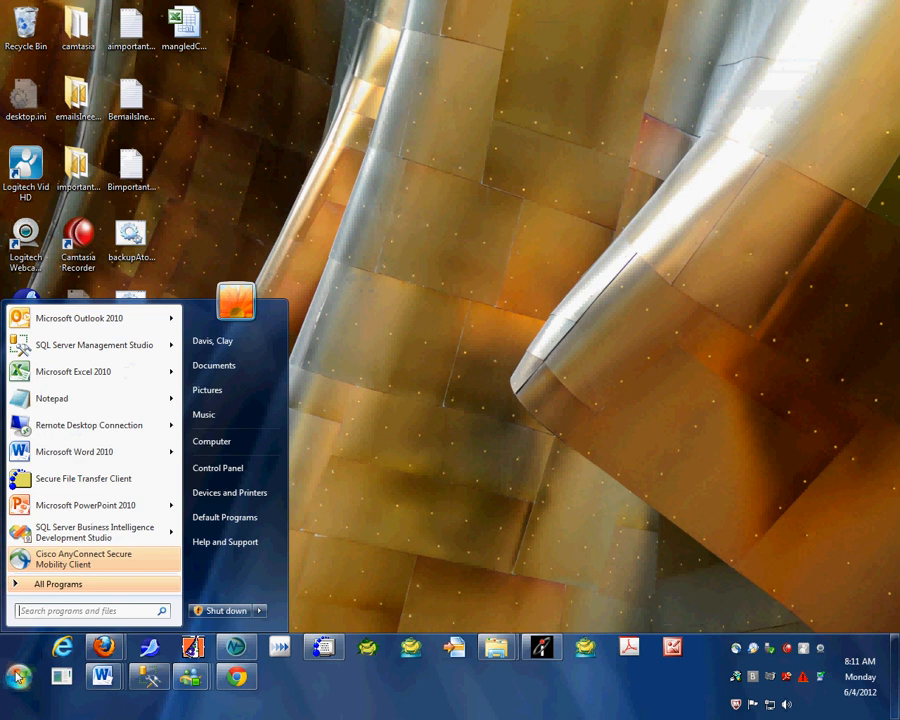
pyautogui.click(52, 588)
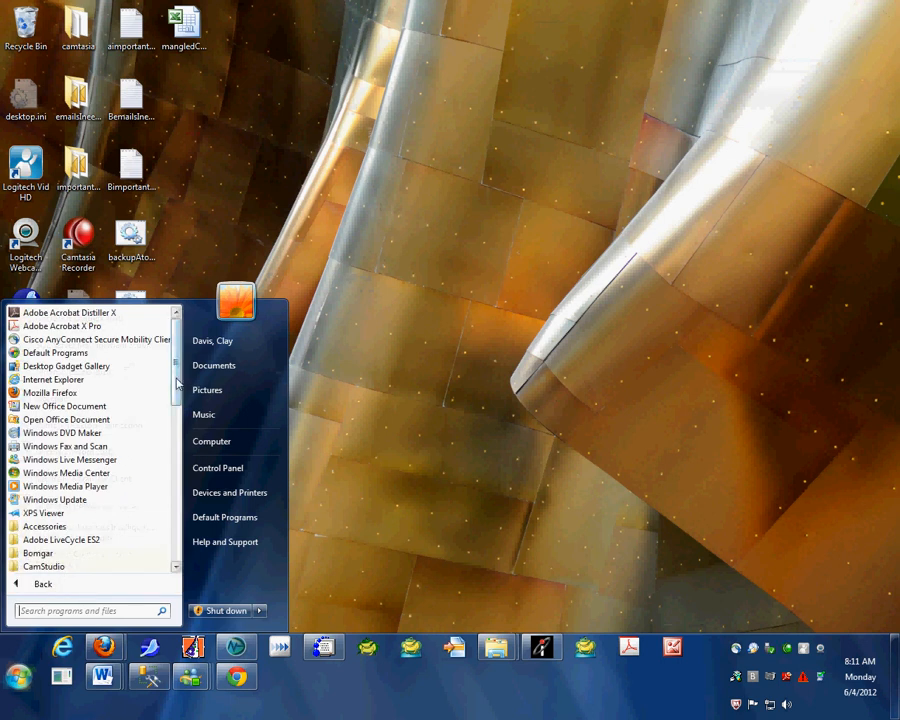
pyautogui.scroll(-8, 157, 488)
pyautogui.scroll(2, 160, 465)
pyautogui.scroll(-6, 155, 500)
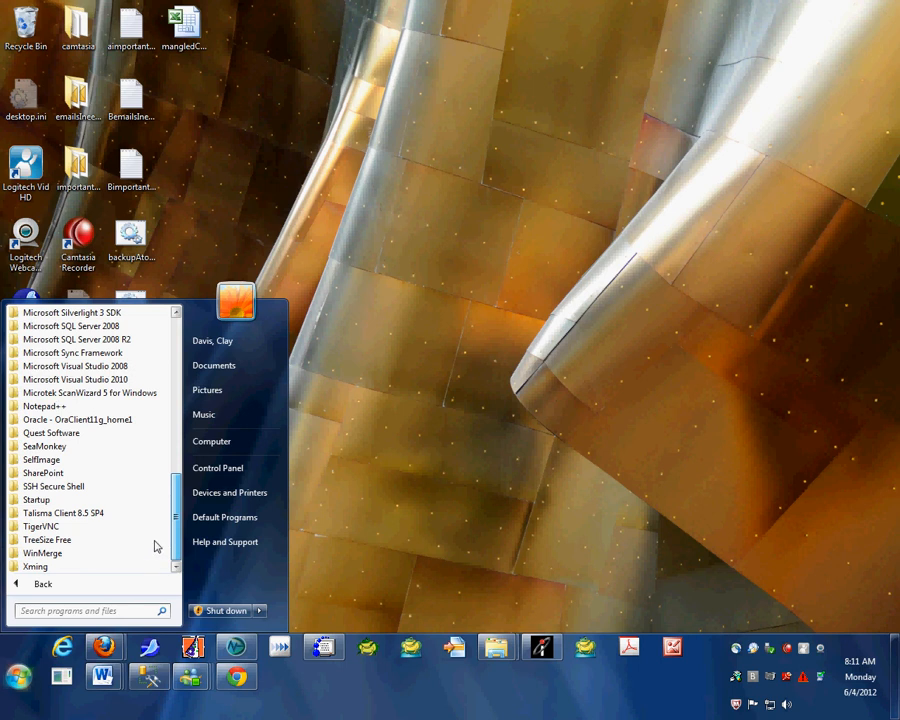
pyautogui.scroll(5, 165, 525)
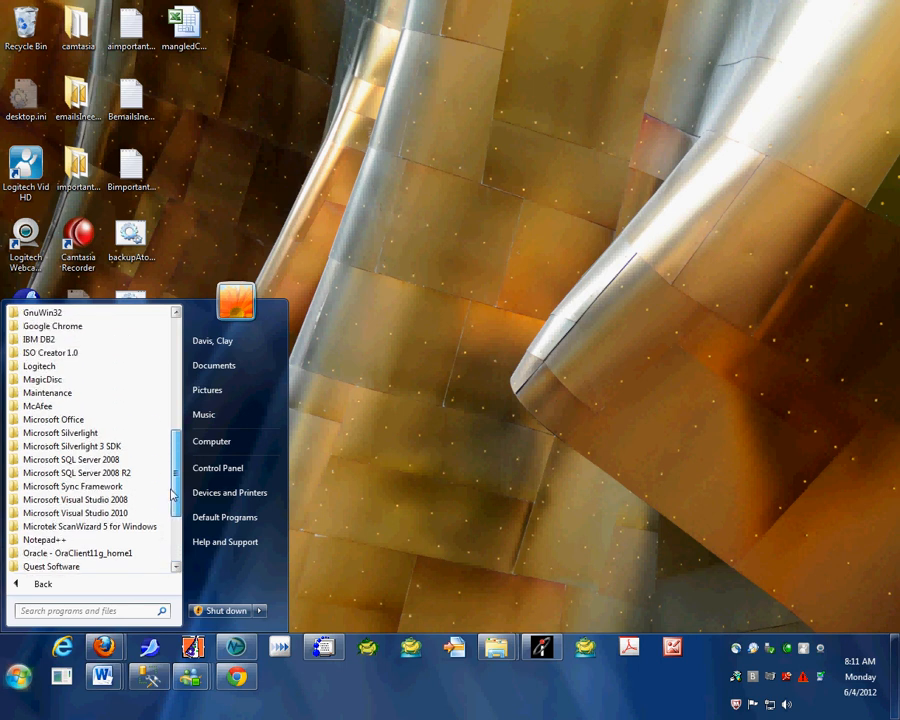
pyautogui.moveTo(171, 495); pyautogui.dragTo(175, 465)
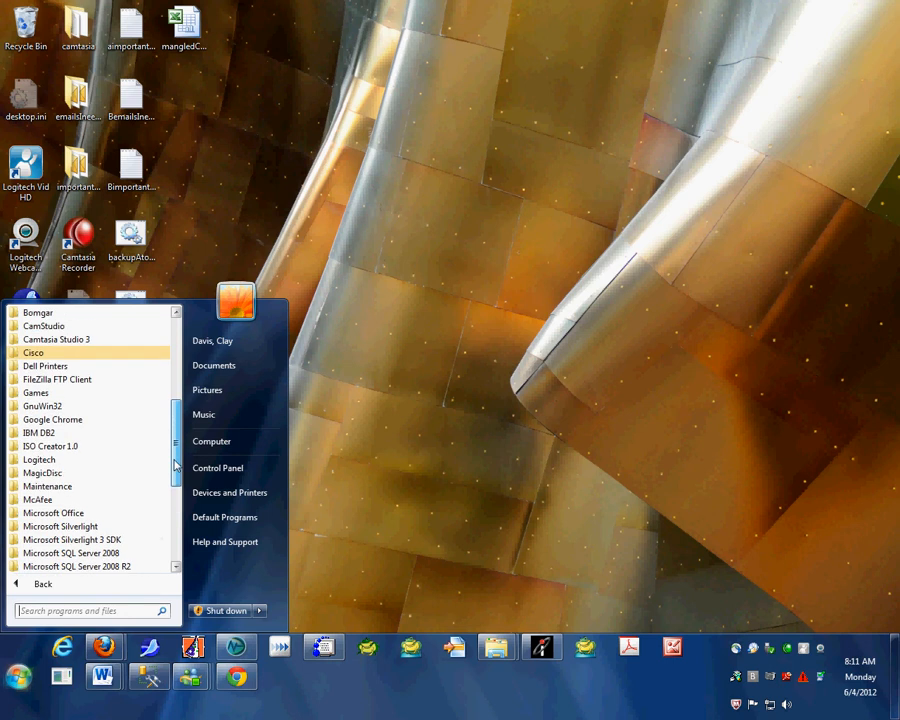
pyautogui.click(90, 379)
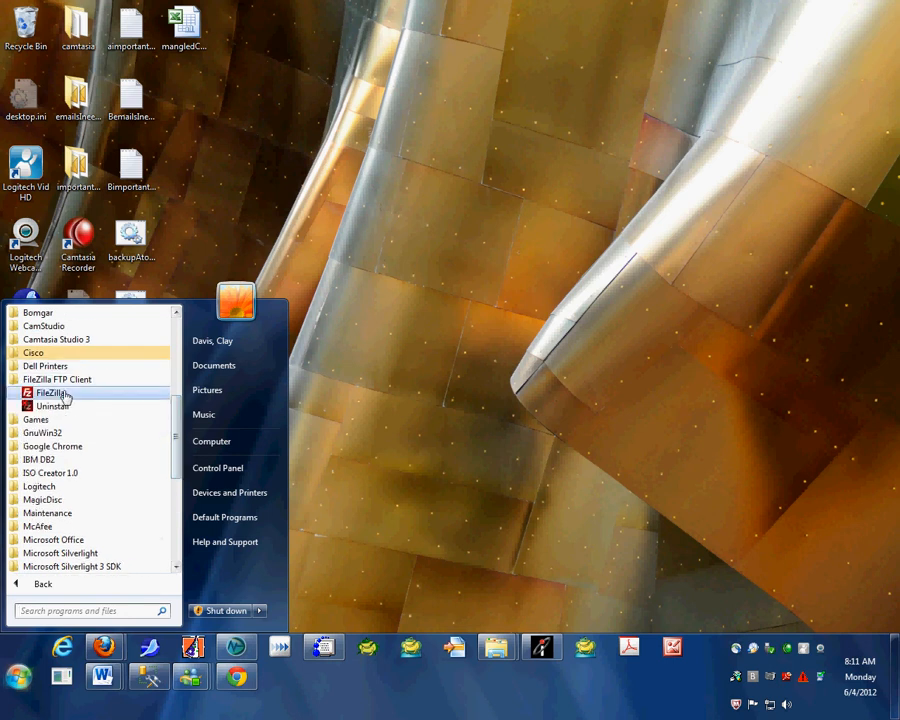
pyautogui.click(52, 393)
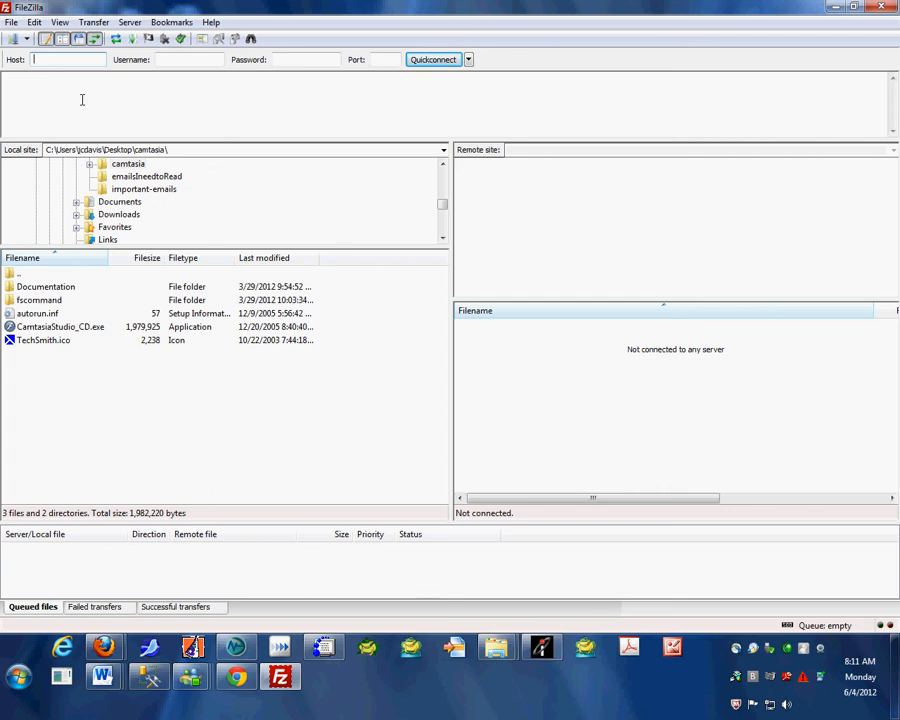
# Connect to the host riversoflearning.com with the account's username and password
pyautogui.write('riversolflearning.com')
pyautogui.press('Tab')
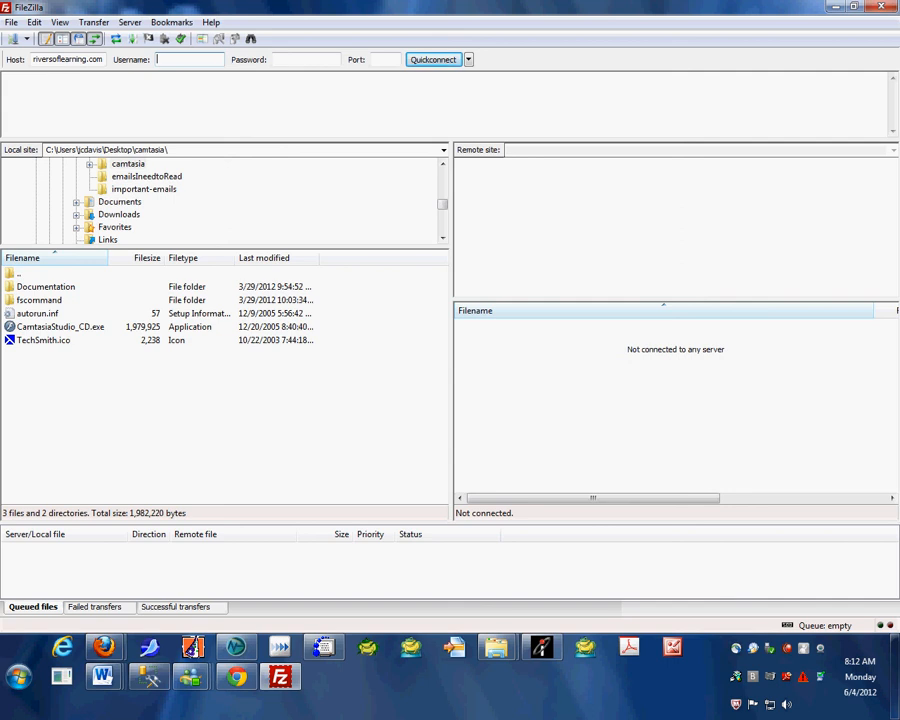
pyautogui.press('Tab')
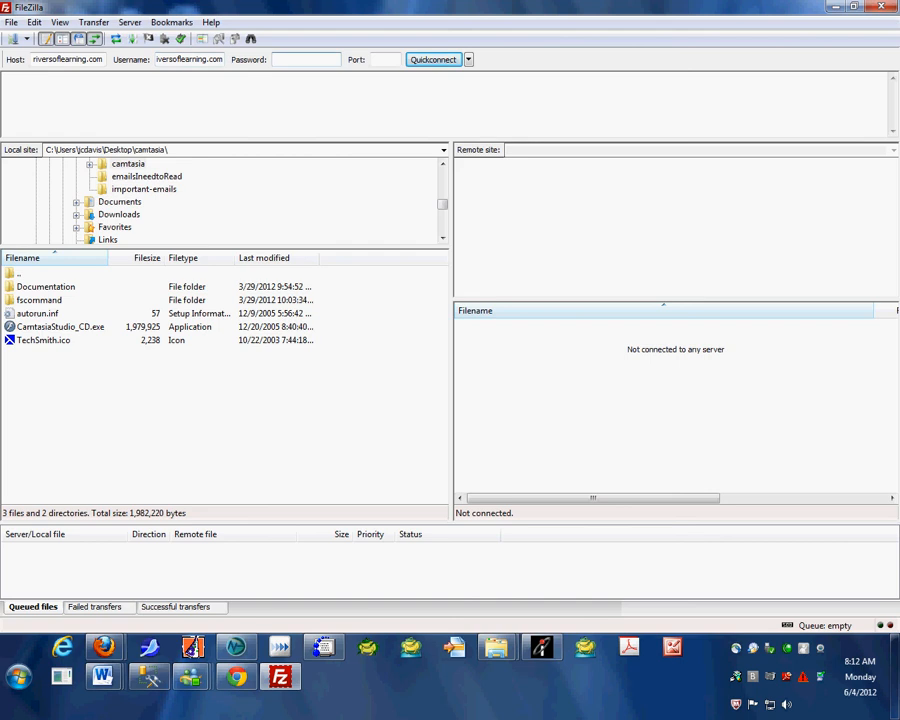
pyautogui.write('•••••••')
pyautogui.click(435, 60)
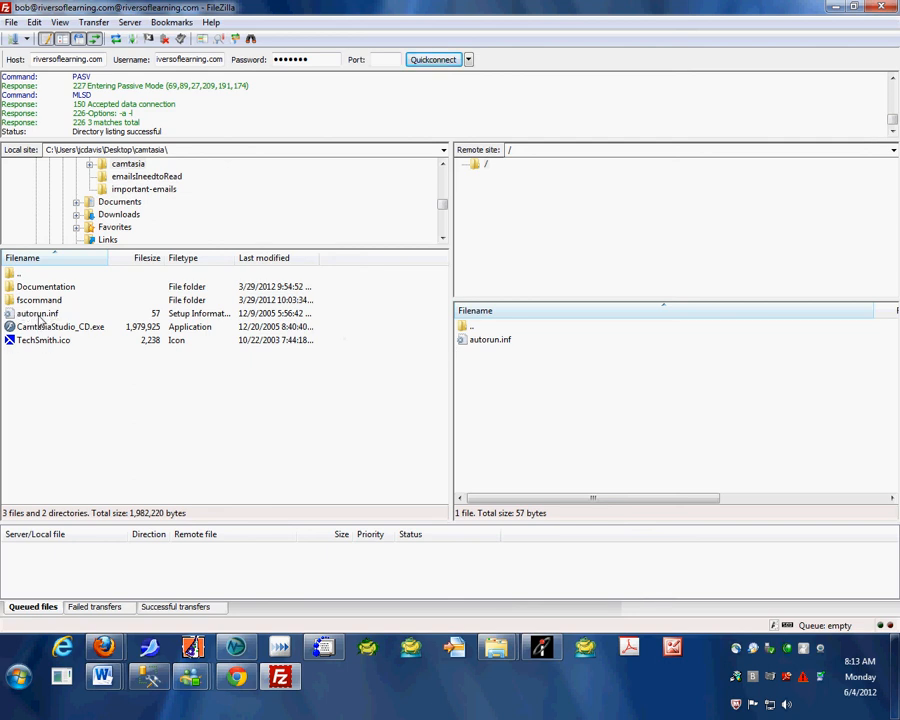
# Delete autorun.inf from the remote site and transfer the local autorun.inf from the camtasia folder to it
pyautogui.click(487, 342)
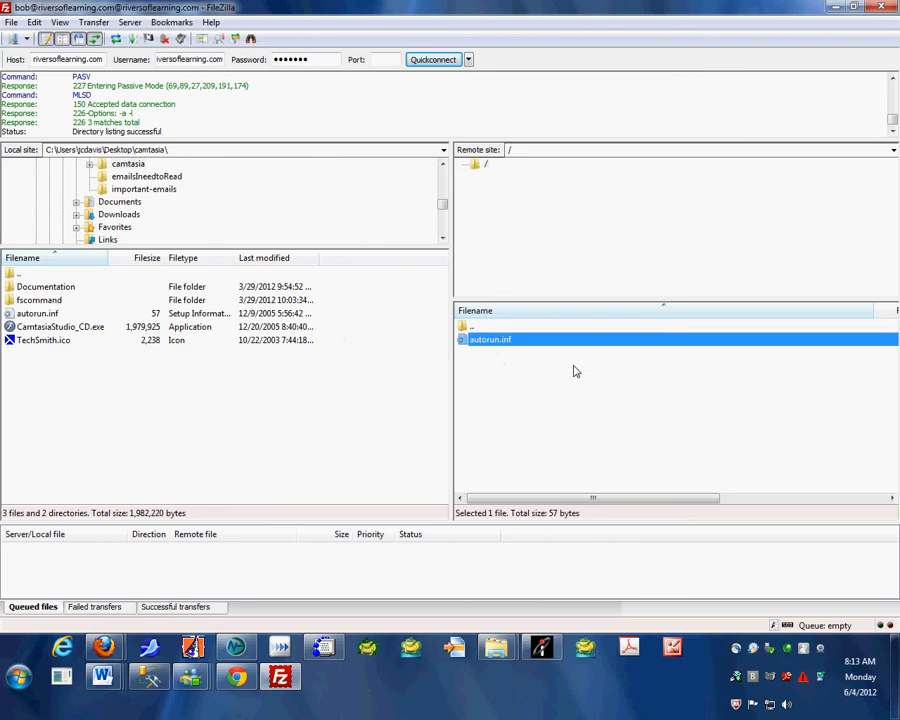
pyautogui.press('Delete')
pyautogui.press('Return')
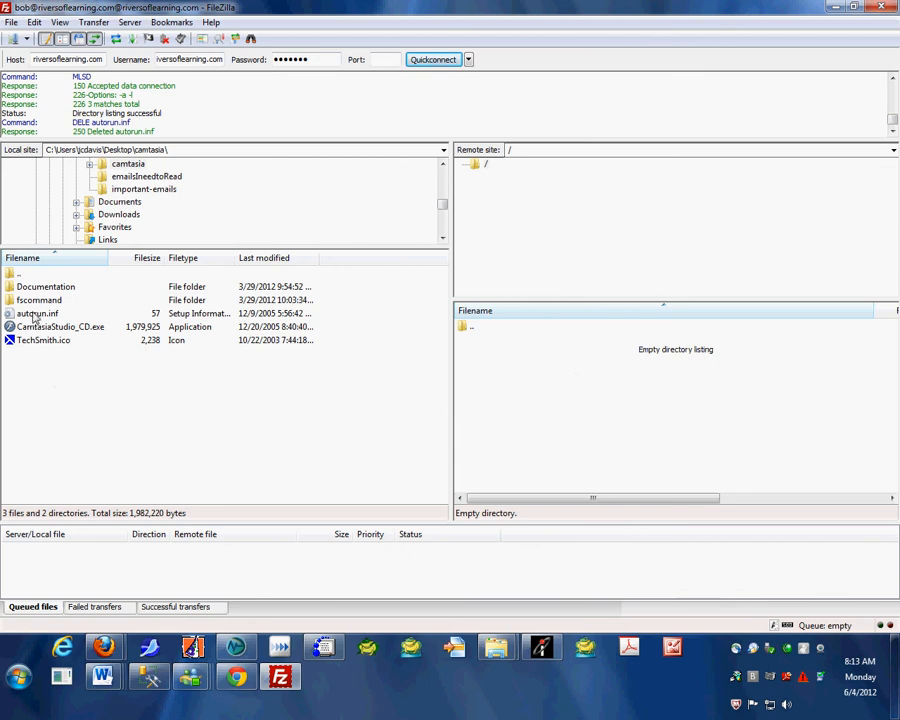
pyautogui.moveTo(33, 316); pyautogui.dragTo(515, 364)
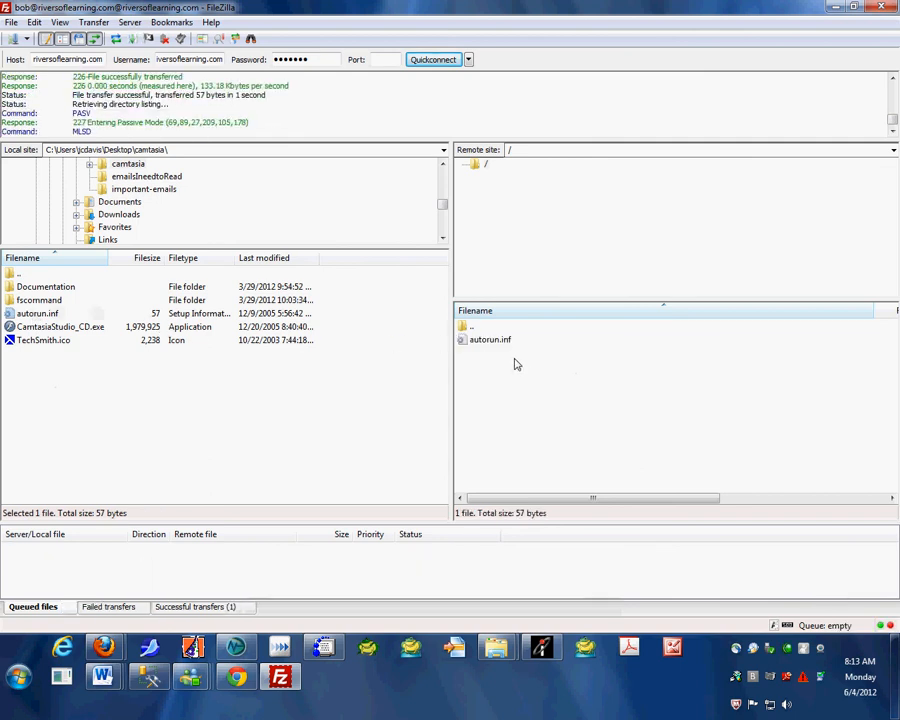
# Delete the re-uploaded autorun.inf from the remote site and confirm the deletion
pyautogui.click(491, 342)
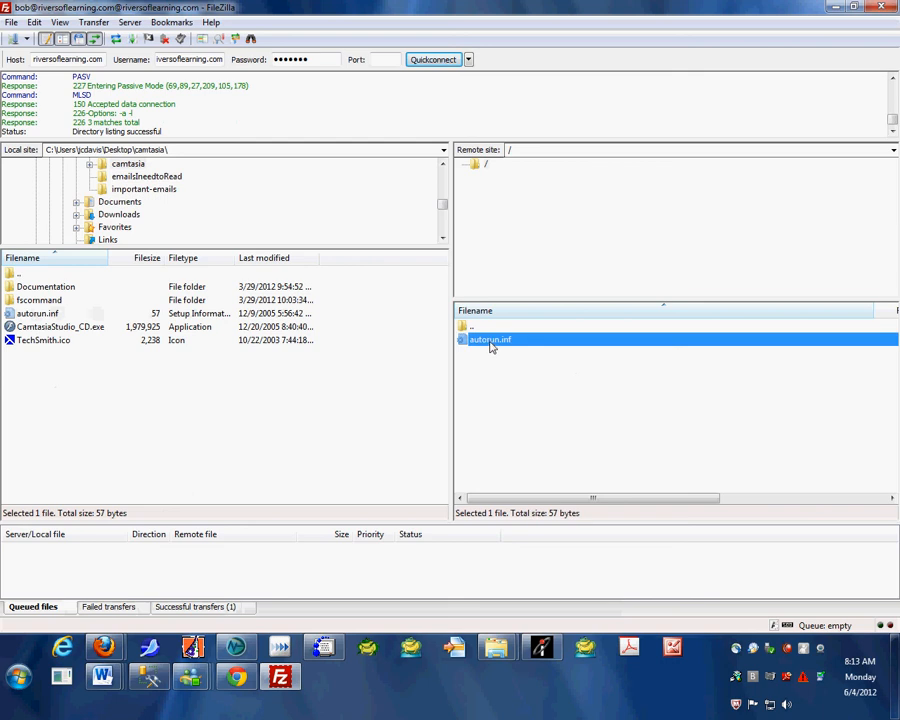
pyautogui.press('Delete')
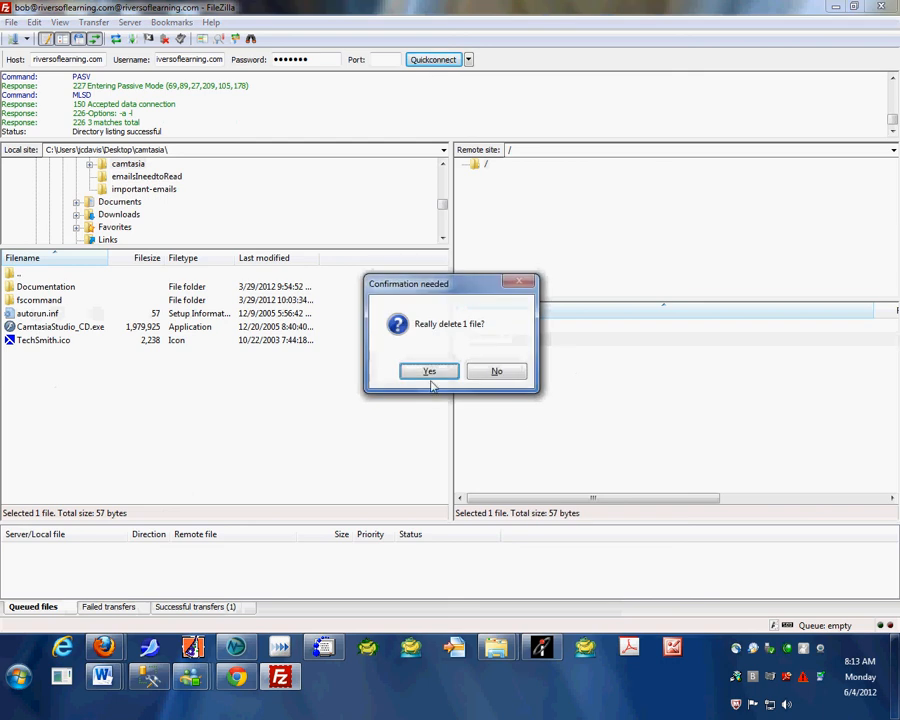
pyautogui.click(430, 370)
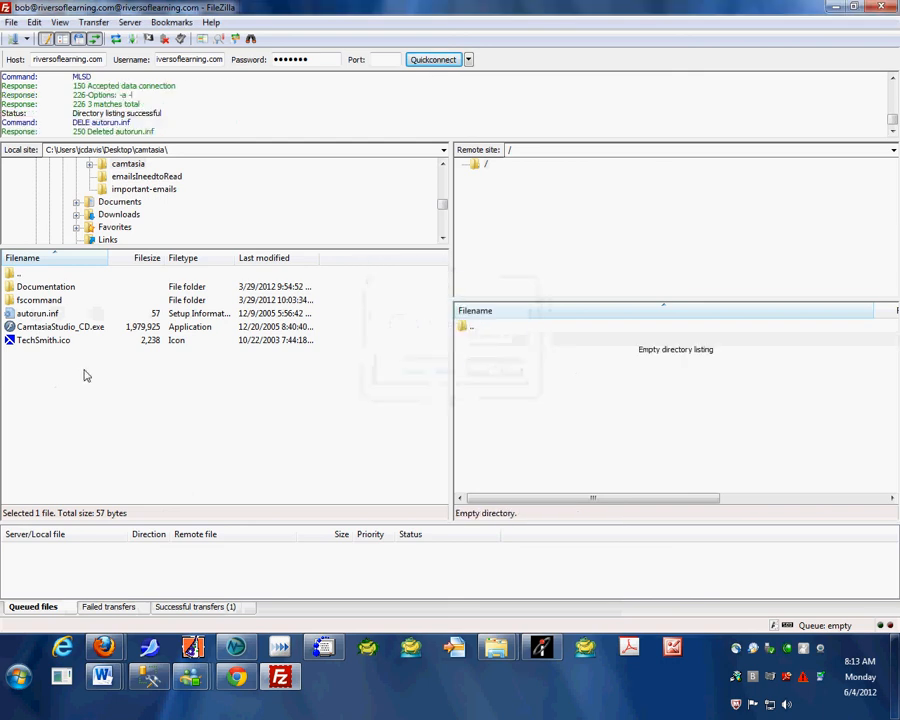
# Upload the local autorun.inf to the remote site and try to download it back
pyautogui.click(37, 316)
pyautogui.rightClick(37, 318)
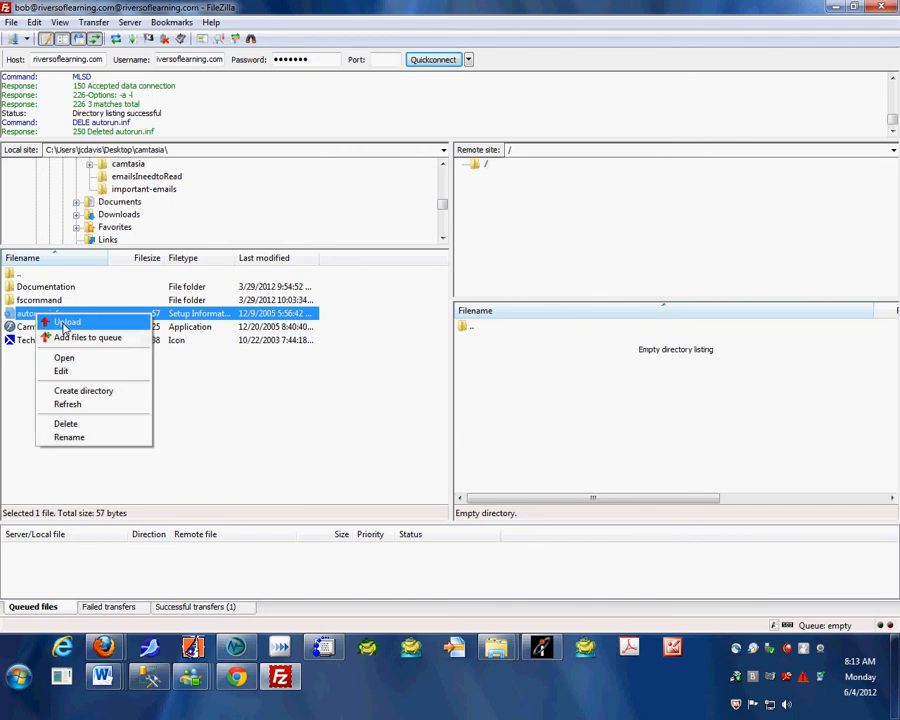
pyautogui.click(65, 324)
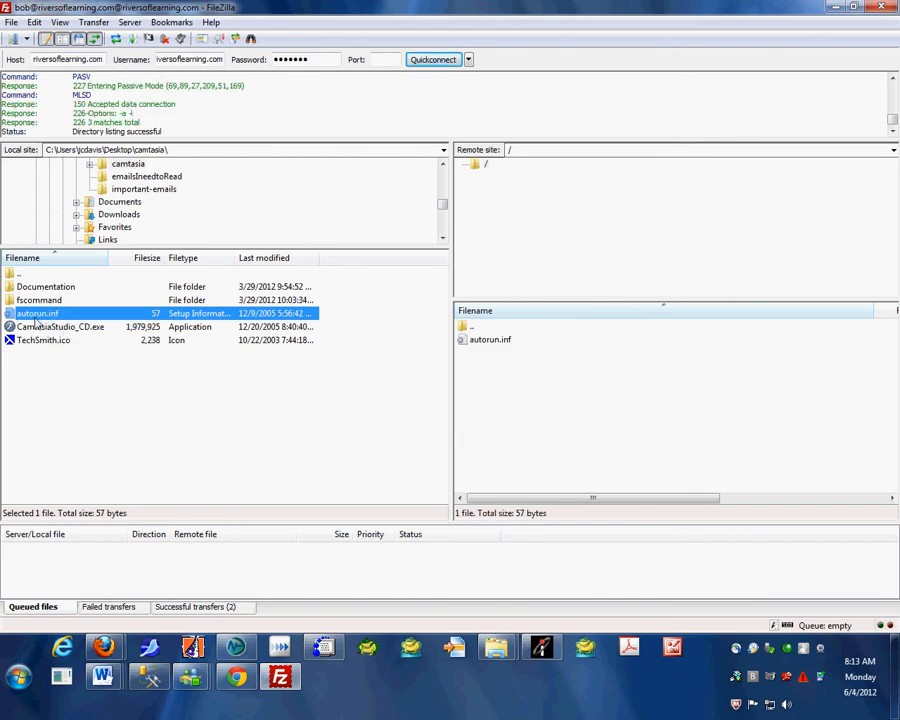
pyautogui.doubleClick(500, 345)
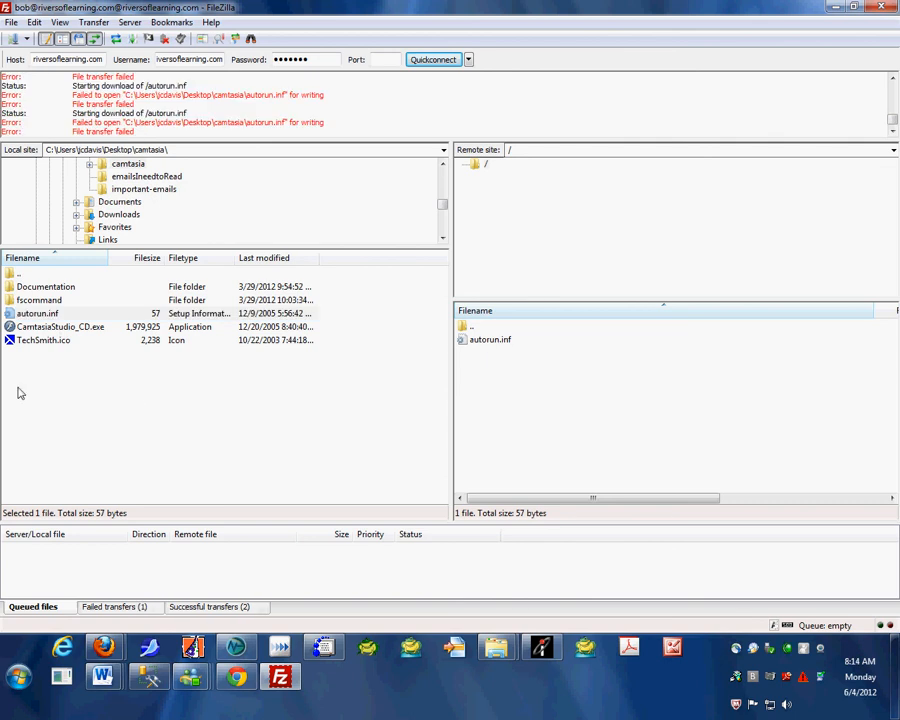
# Upload TechSmith.ico from the local camtasia folder to the remote site
pyautogui.click(52, 345)
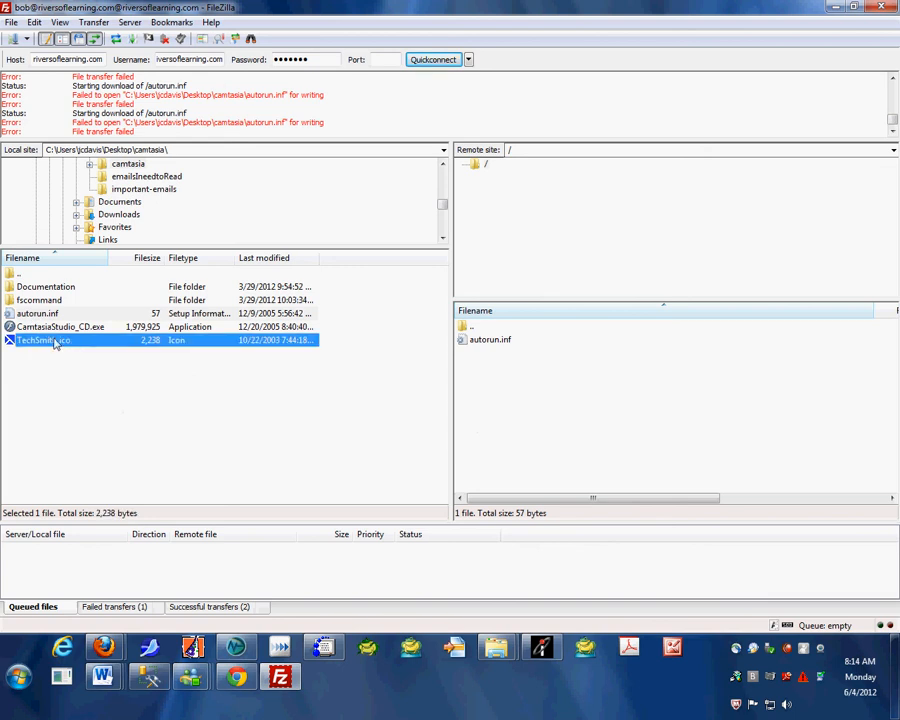
pyautogui.rightClick(55, 343)
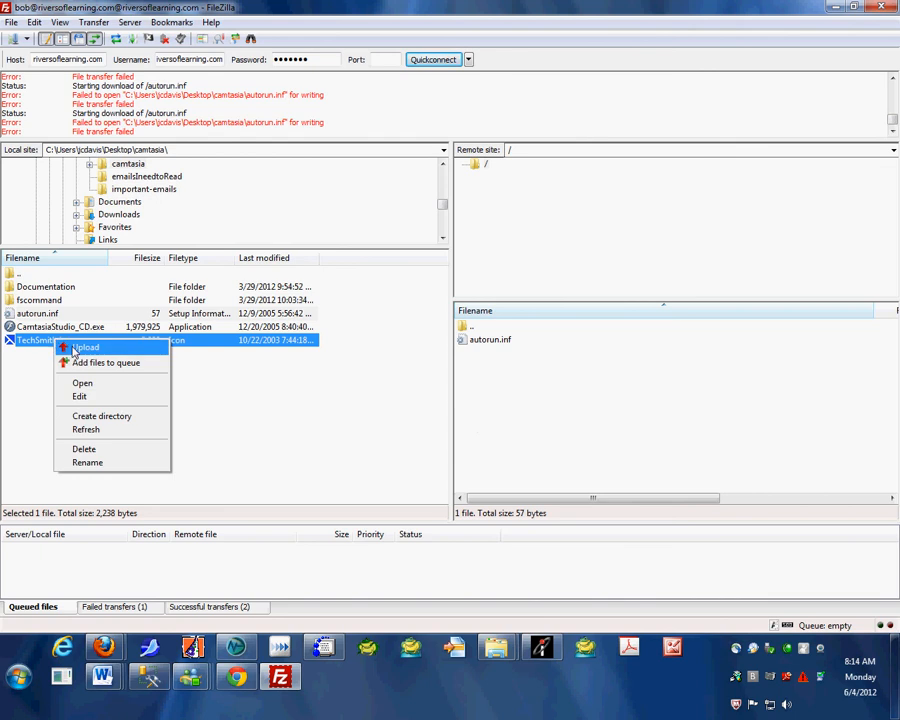
pyautogui.click(80, 348)
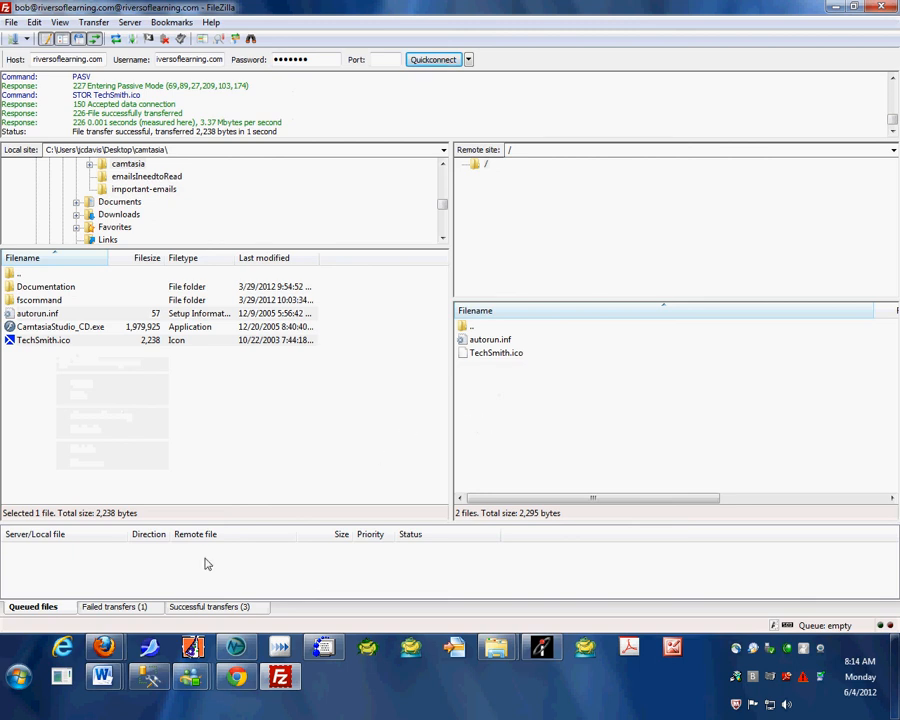
pyautogui.click(62, 648)
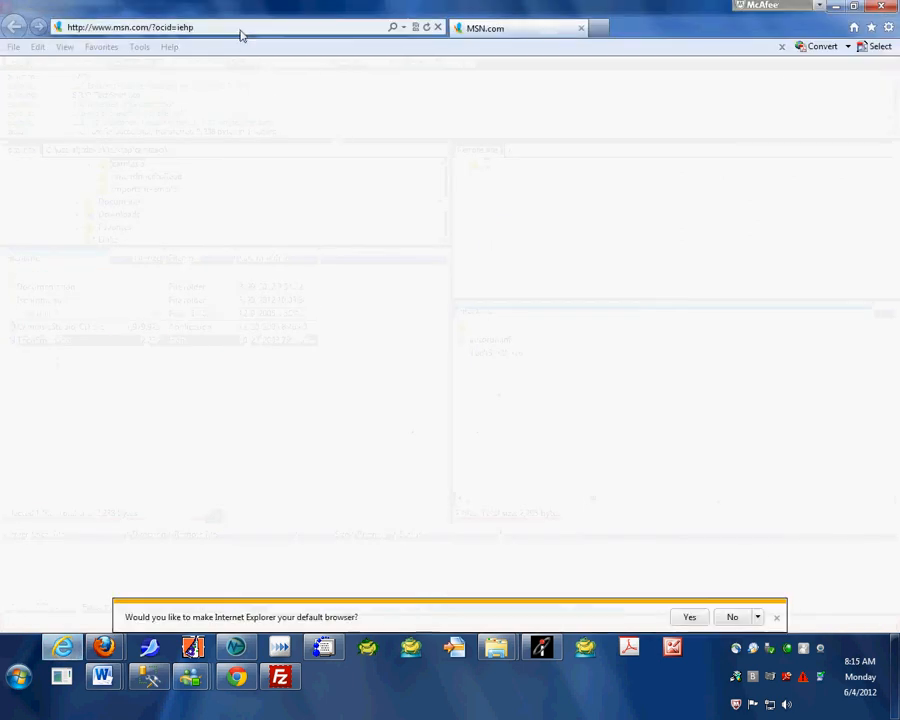
pyautogui.click(240, 29)
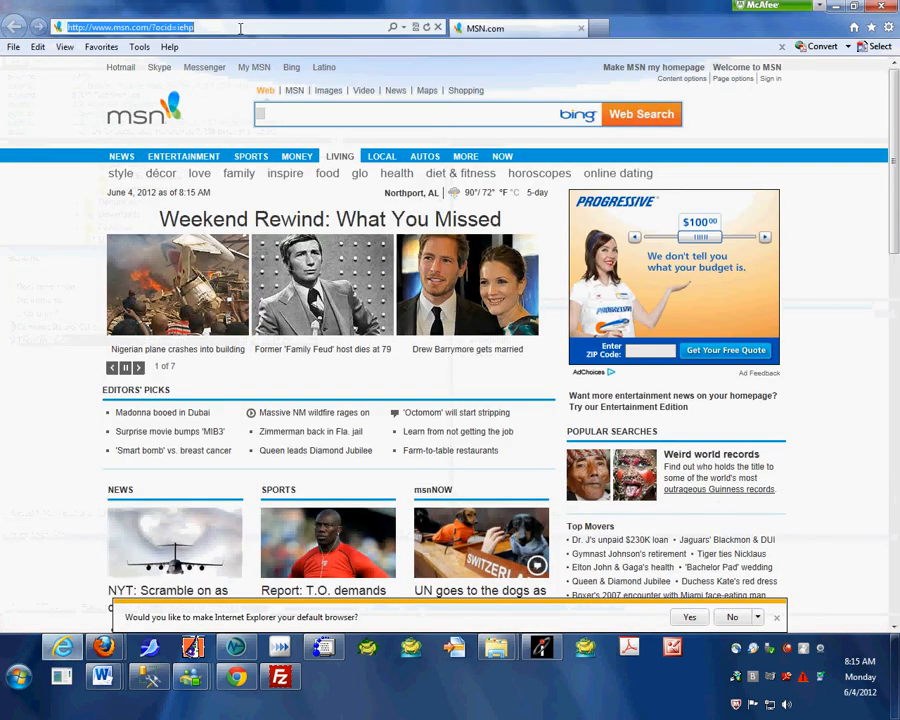
pyautogui.write('www.riversoflearning.com/')
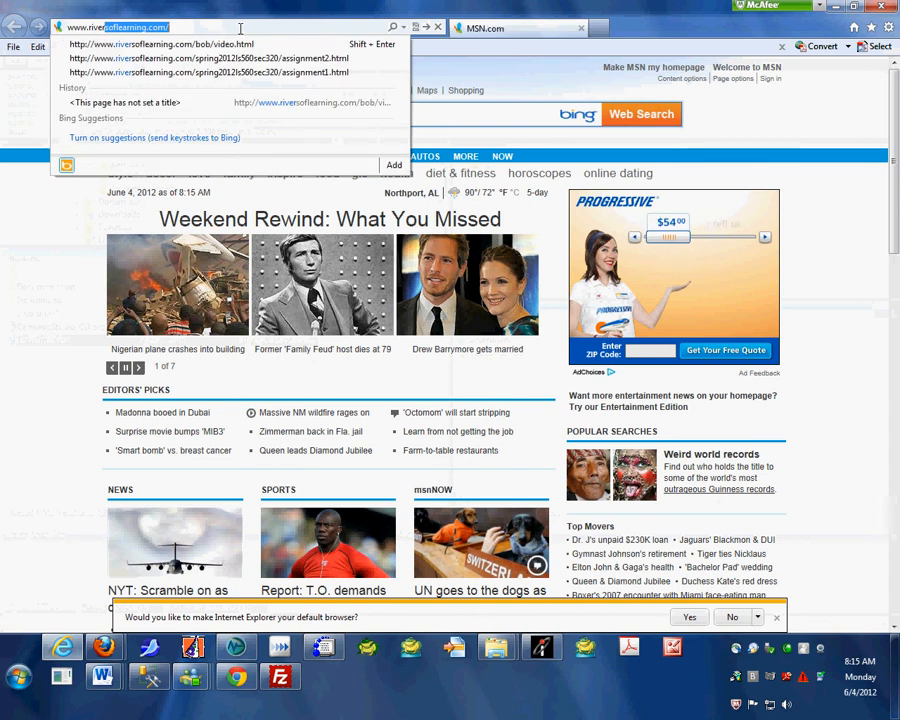
pyautogui.press('End')
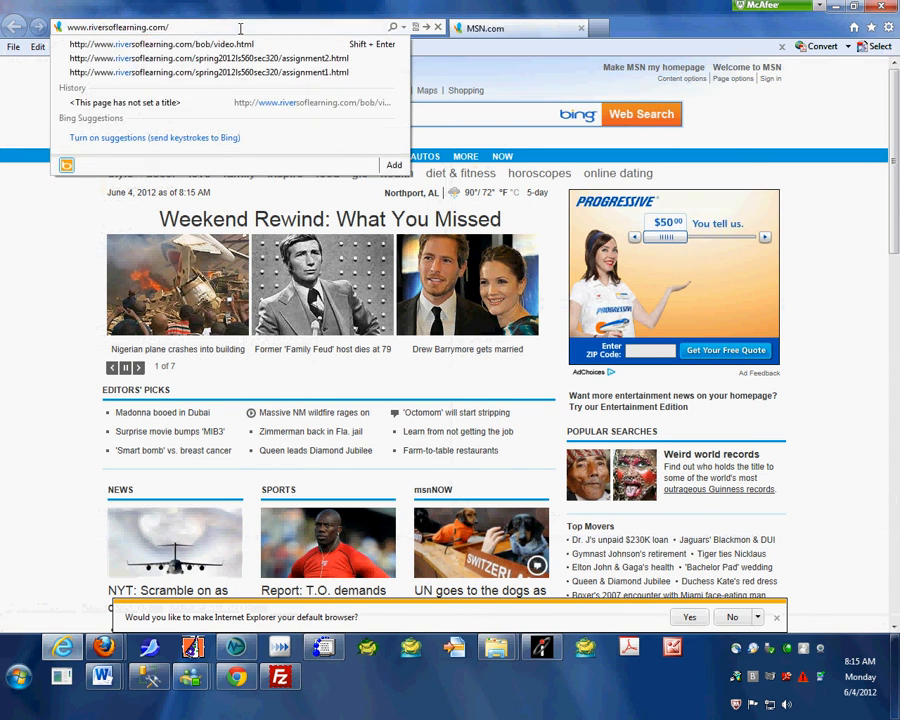
pyautogui.write('b')
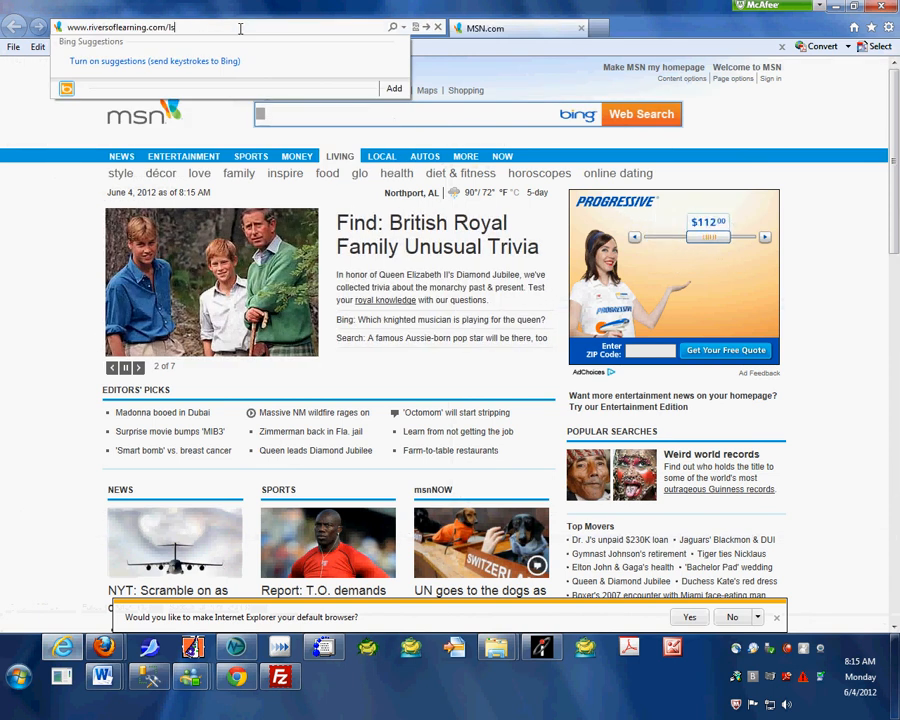
pyautogui.write('560')
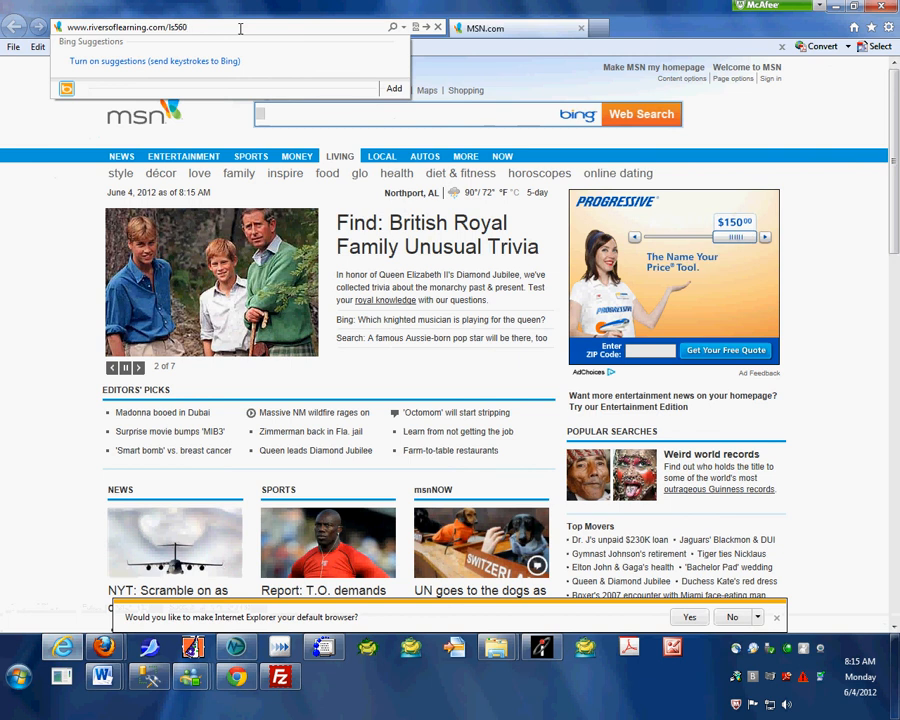
pyautogui.write('summer20')
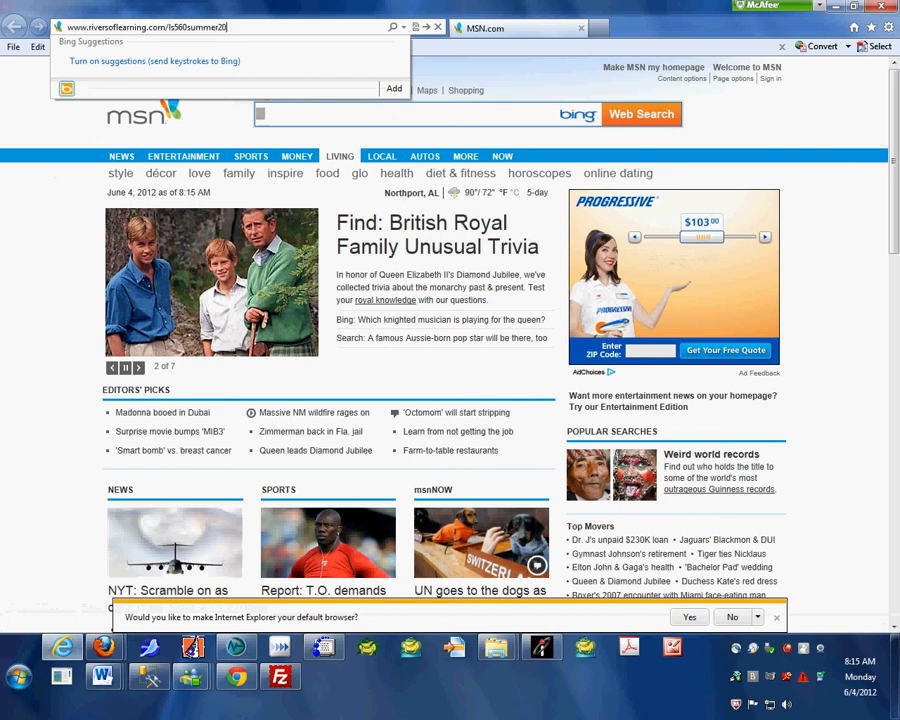
pyautogui.write('12/cobo')
pyautogui.press('Return')
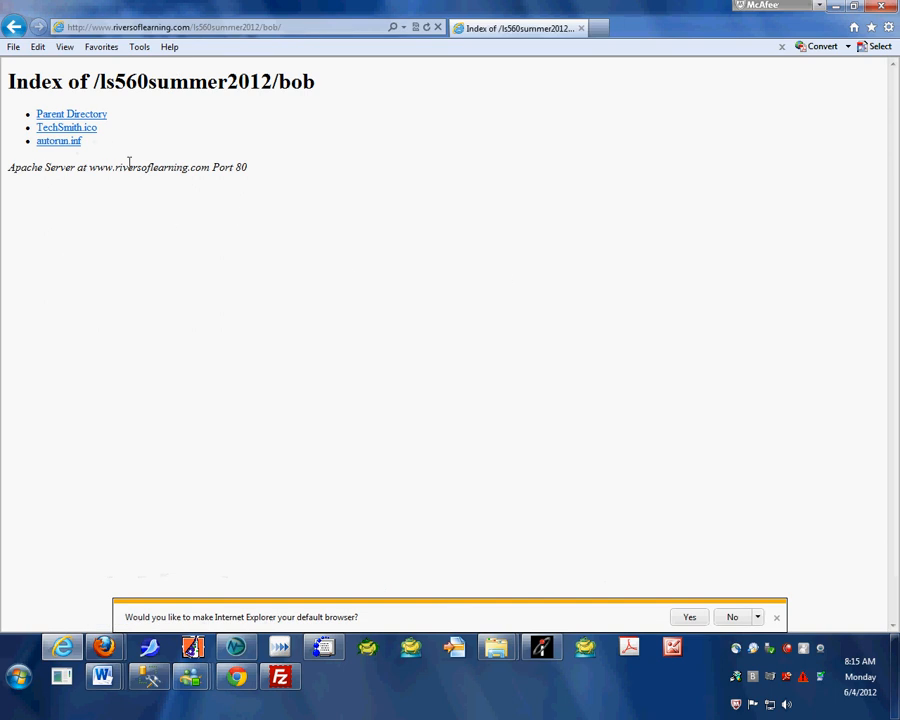
# View TechSmith.ico from the bob folder's index page and return to the file listing
pyautogui.click(66, 127)
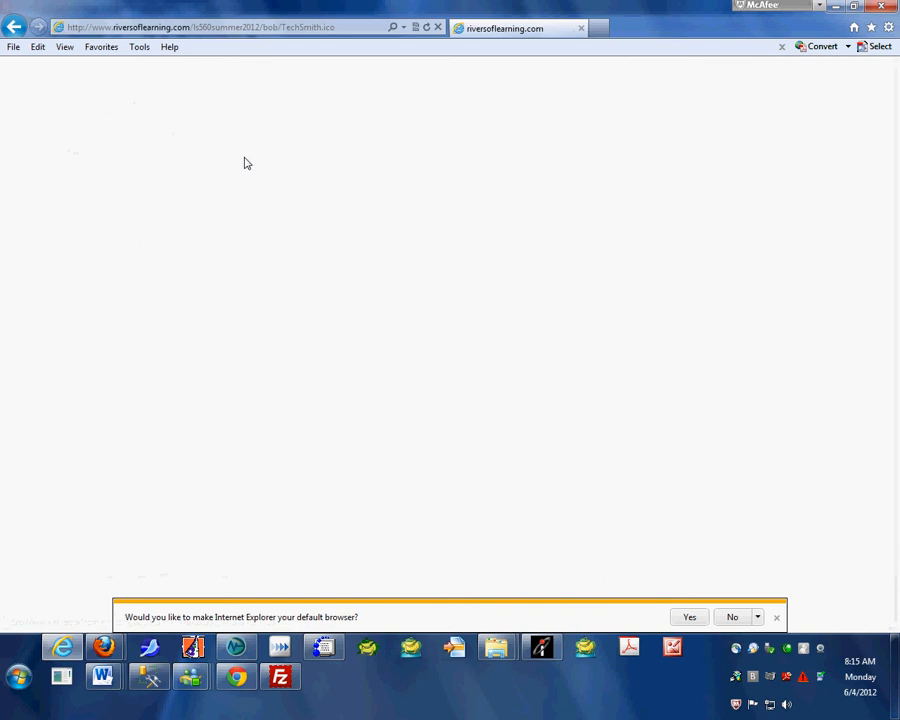
pyautogui.click(13, 27)
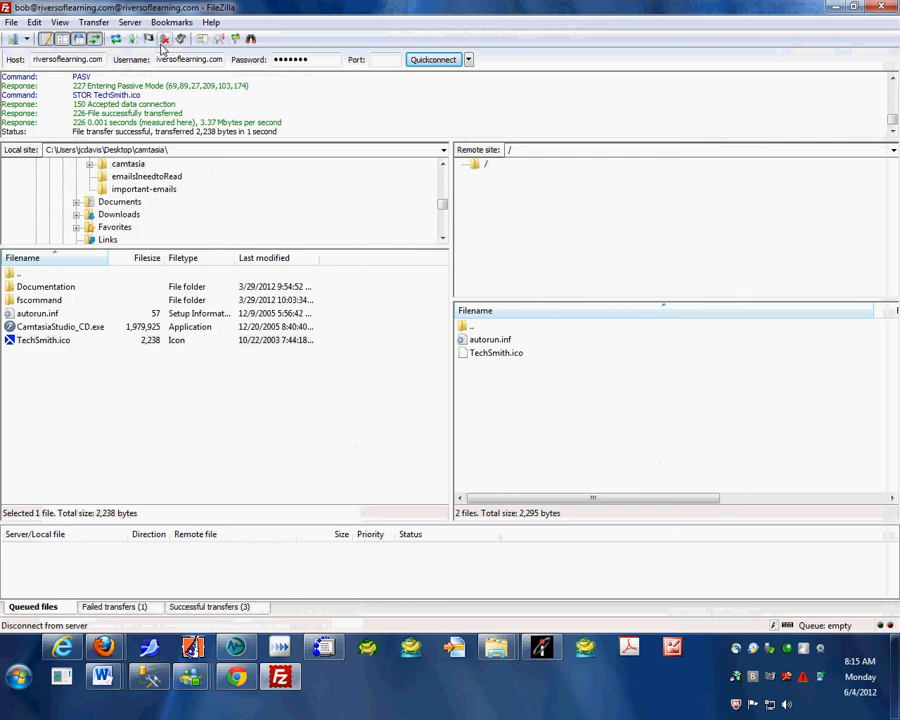
# Switch back to FileZilla, disconnect from the FTP server and close the program
pyautogui.click(167, 41)
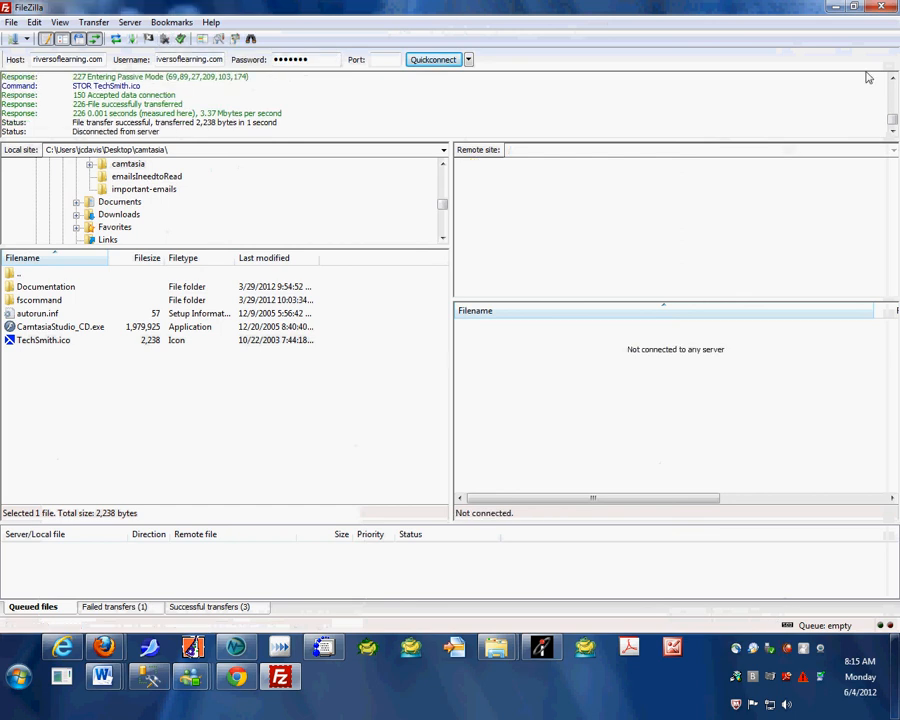
pyautogui.click(878, 9)
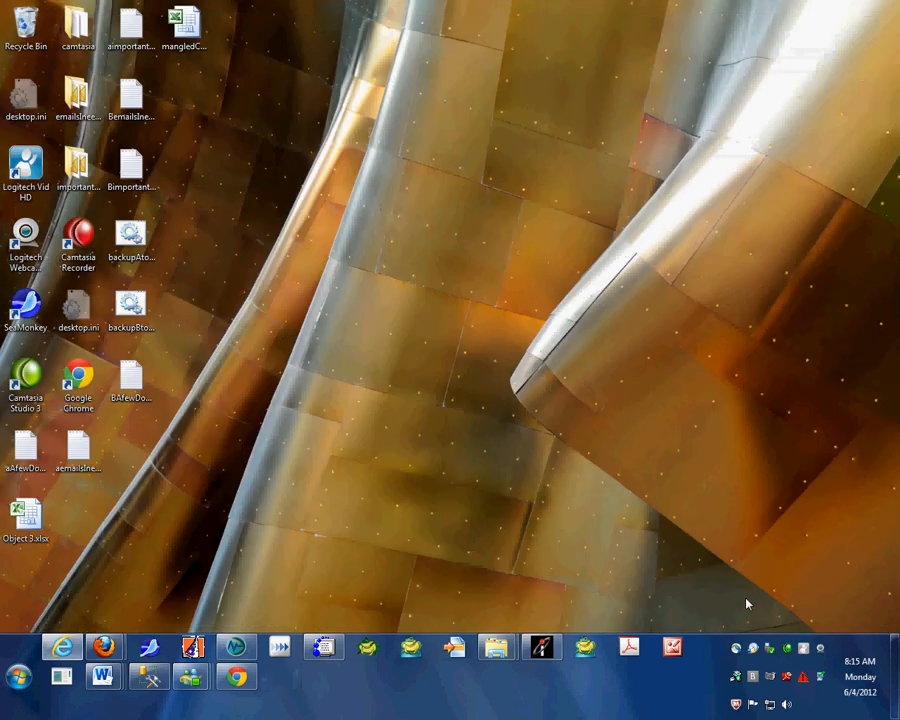
pyautogui.rightClick(784, 648)
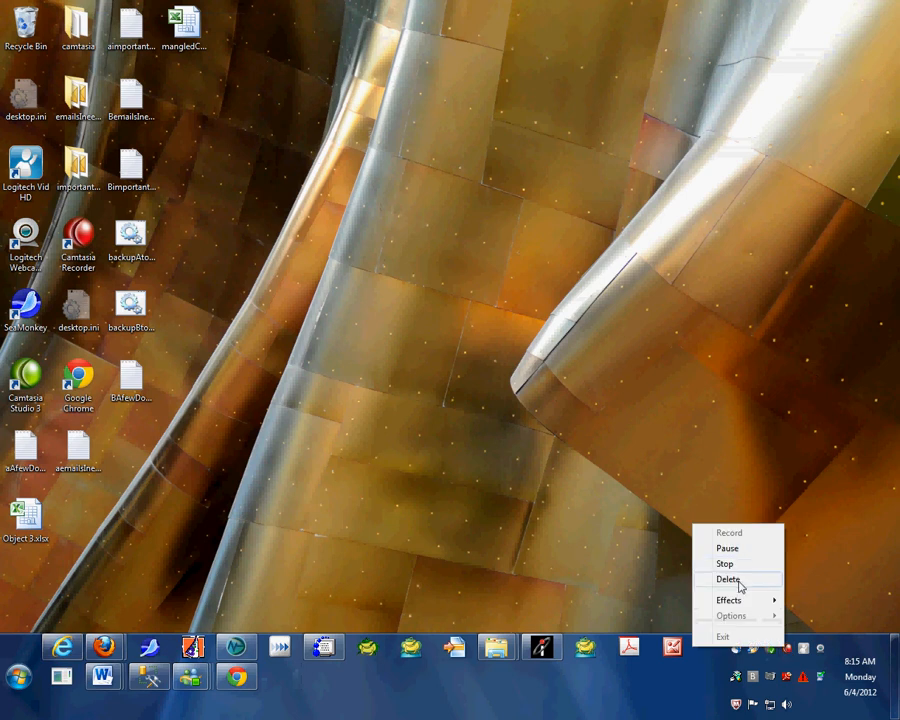